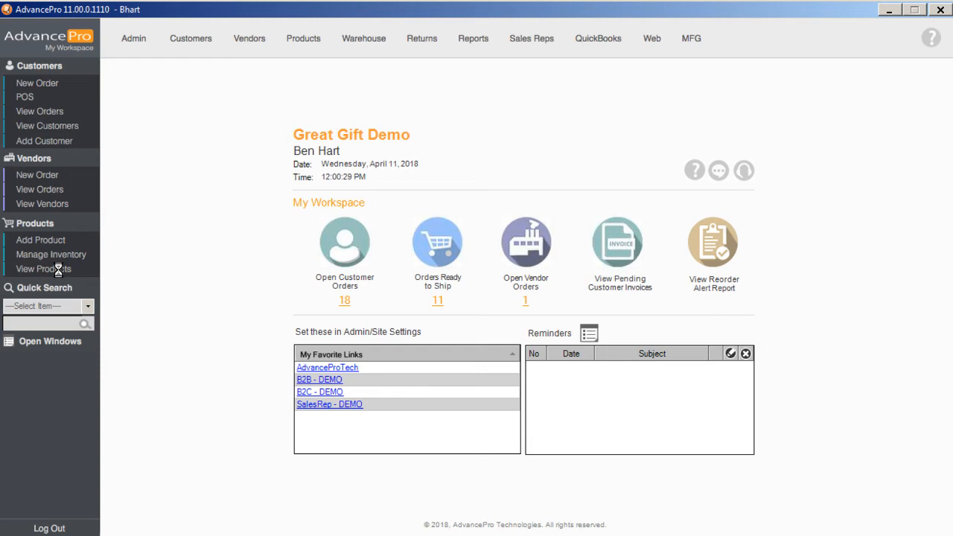
- Open the product list and scroll across its columns to examine the product details
click(58, 269)
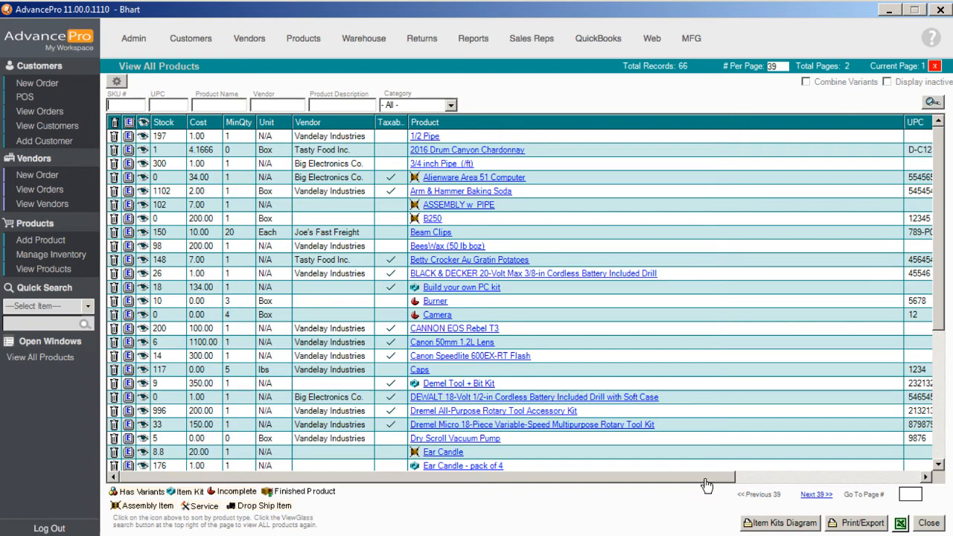
drag(707, 484, 713, 485)
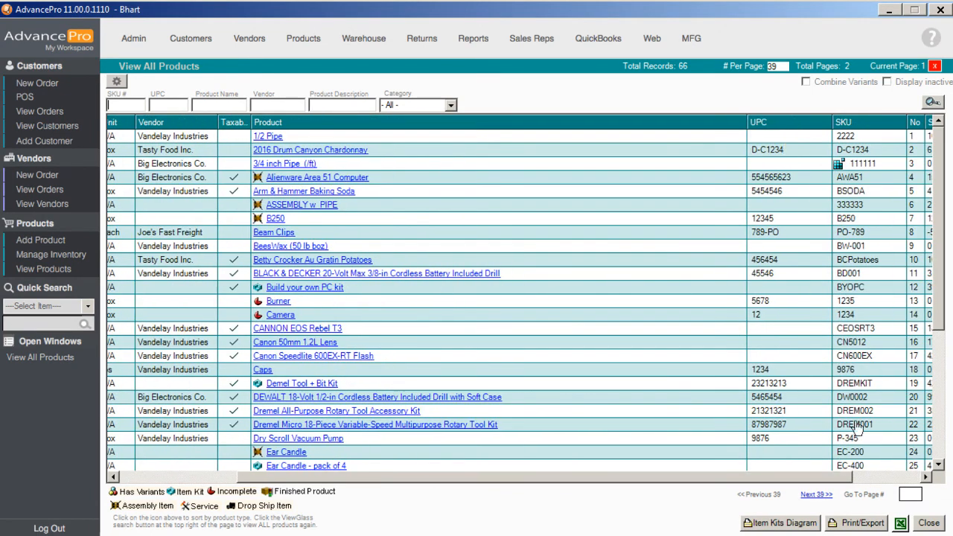
click(878, 480)
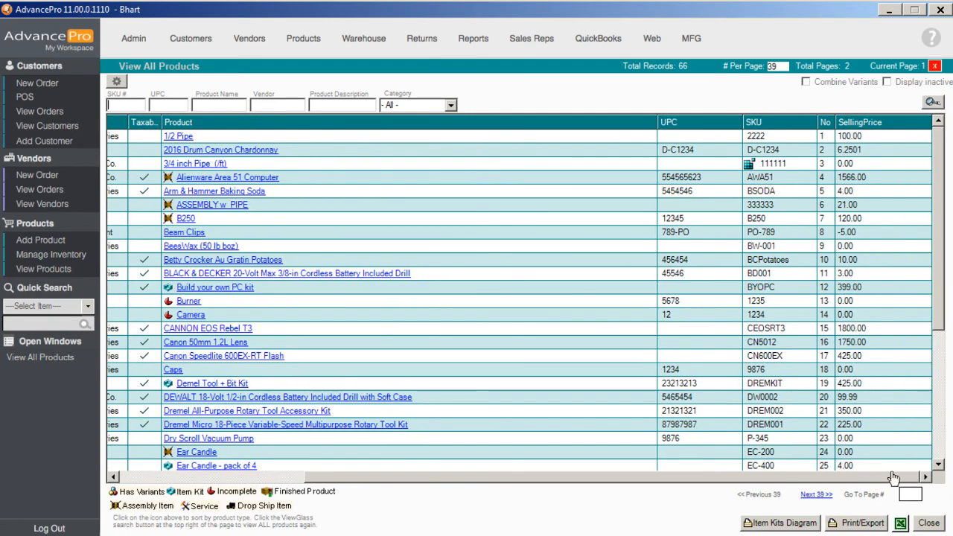
drag(891, 481, 694, 480)
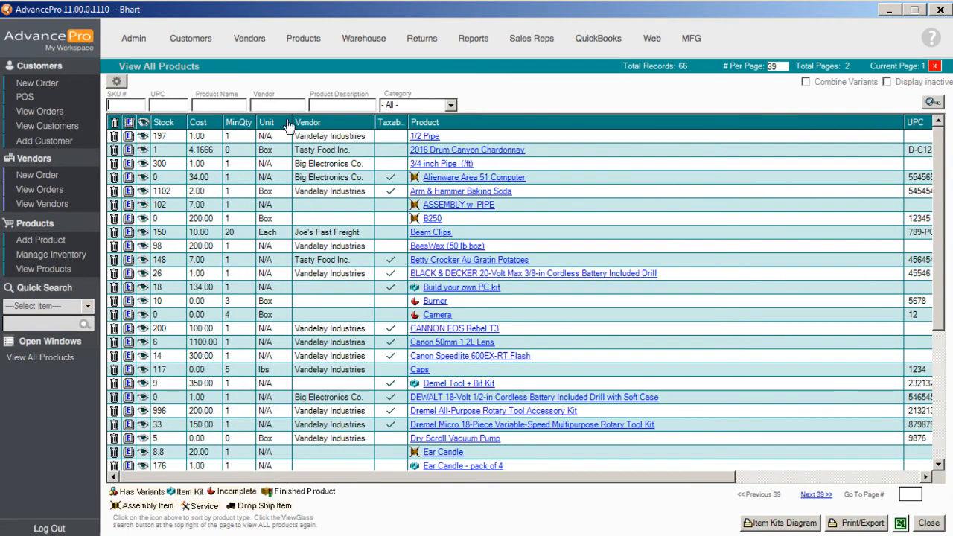
- Open the 1/2 Pipe product for editing and show its vendor and pricing information
click(129, 139)
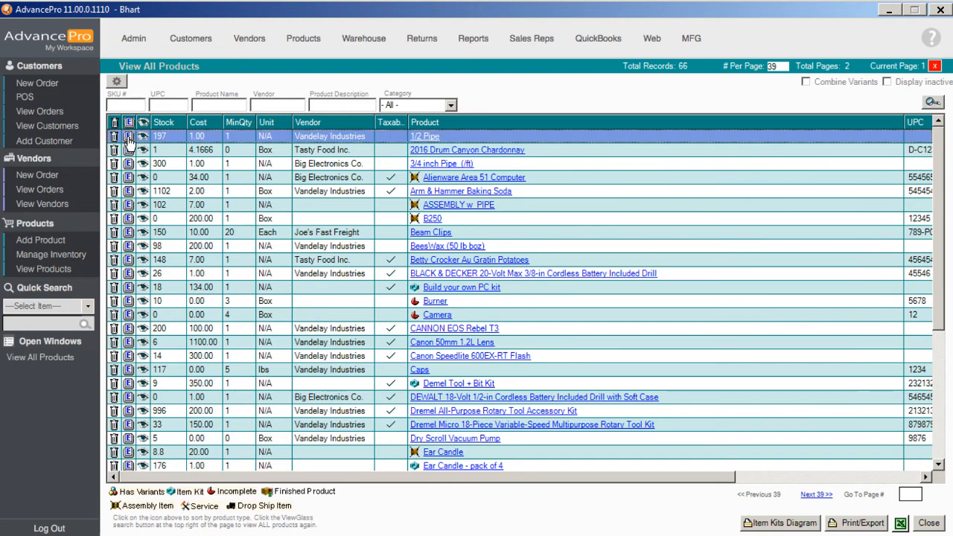
click(131, 140)
click(129, 139)
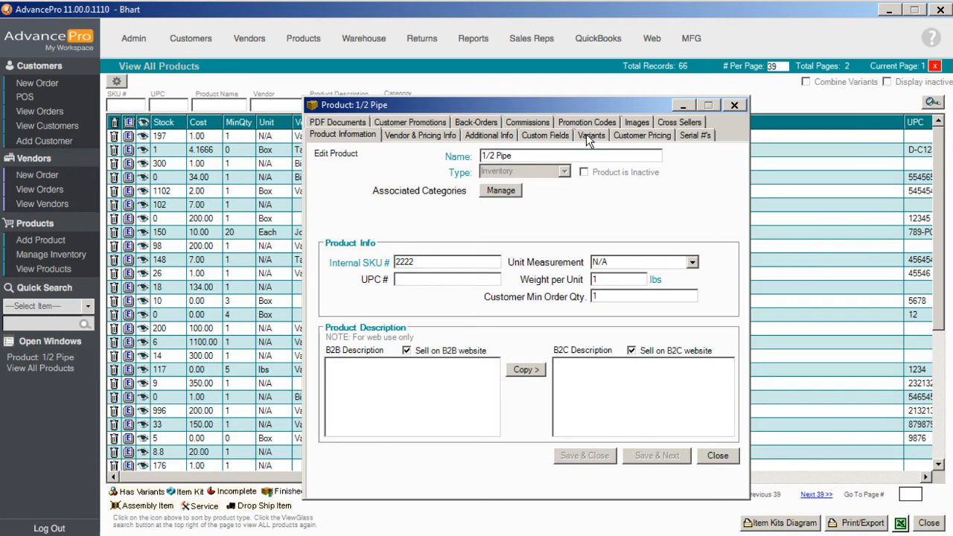
click(415, 135)
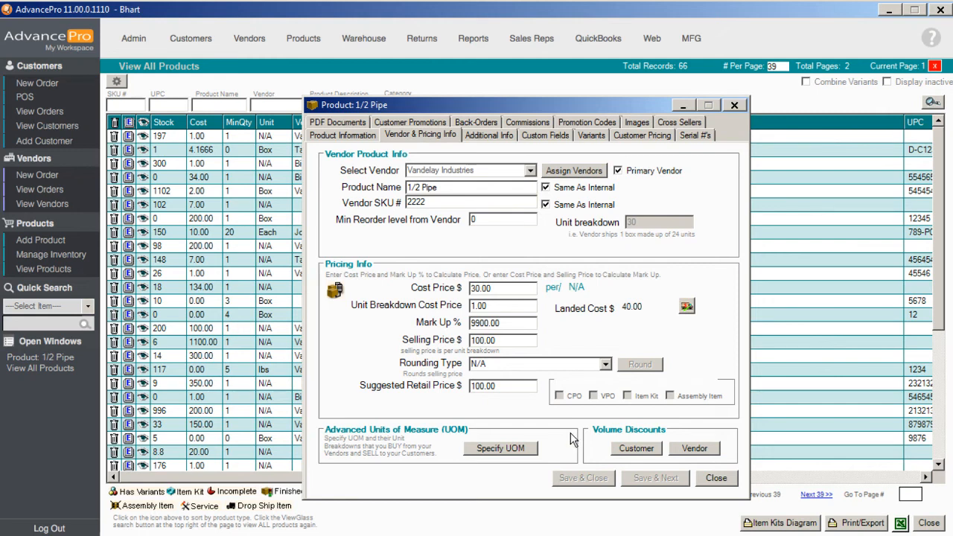
- Open the product's customer volume discounts and delete both existing discount tiers
click(636, 448)
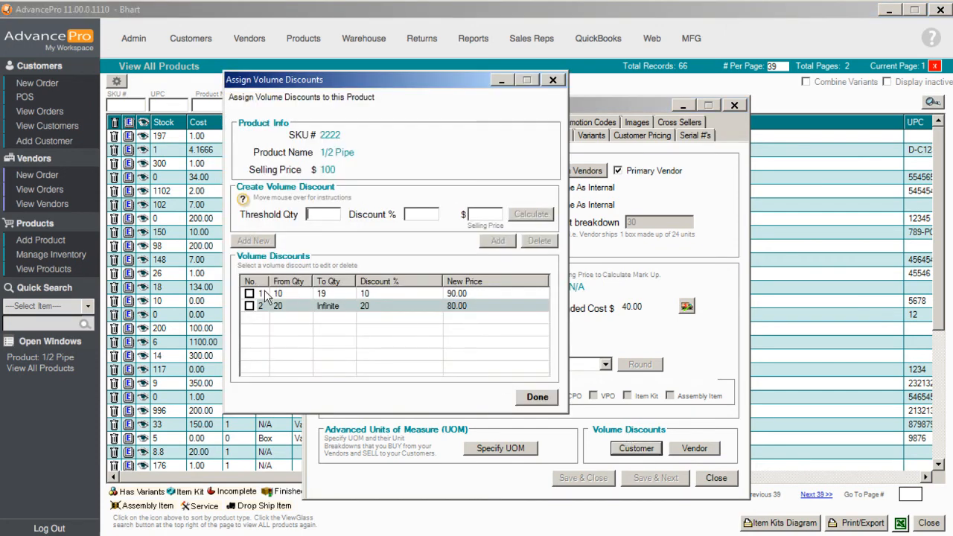
click(249, 294)
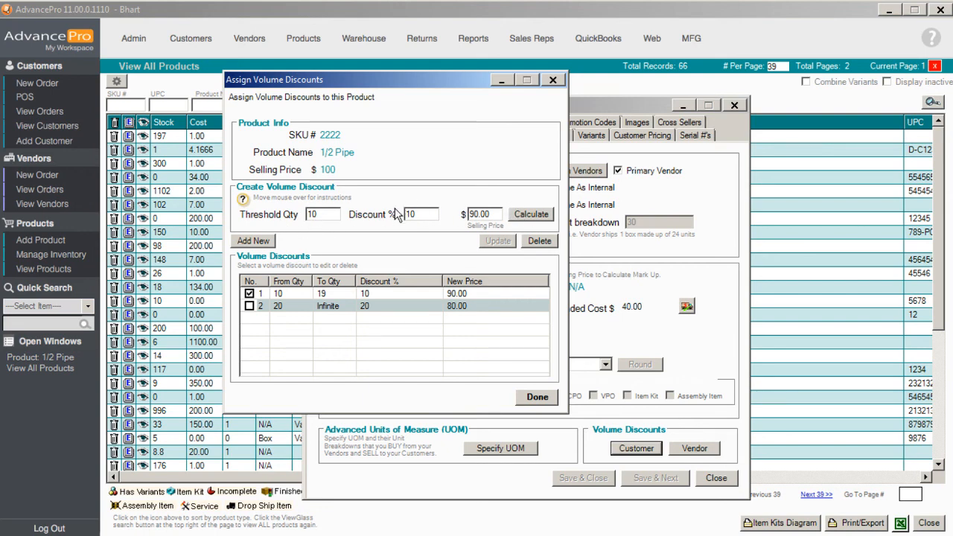
click(249, 306)
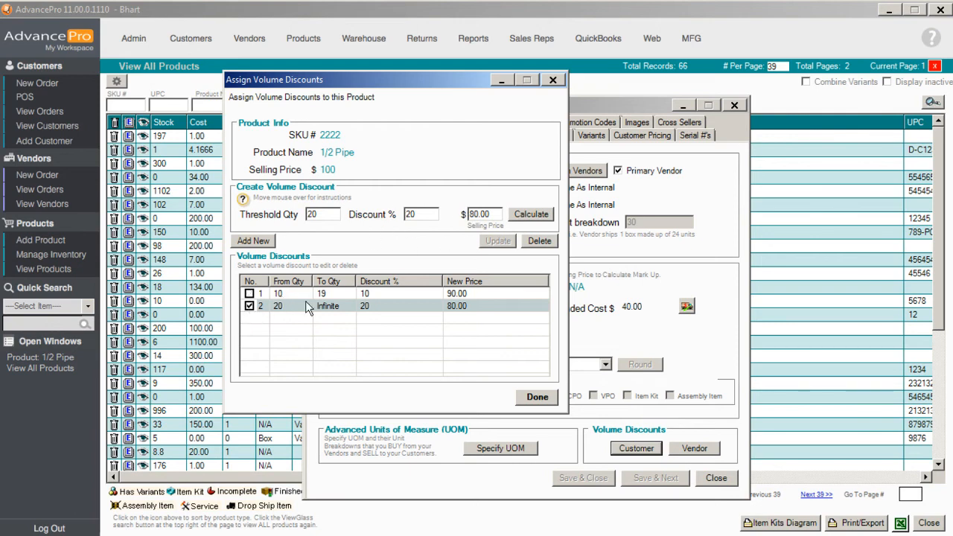
click(539, 241)
click(414, 301)
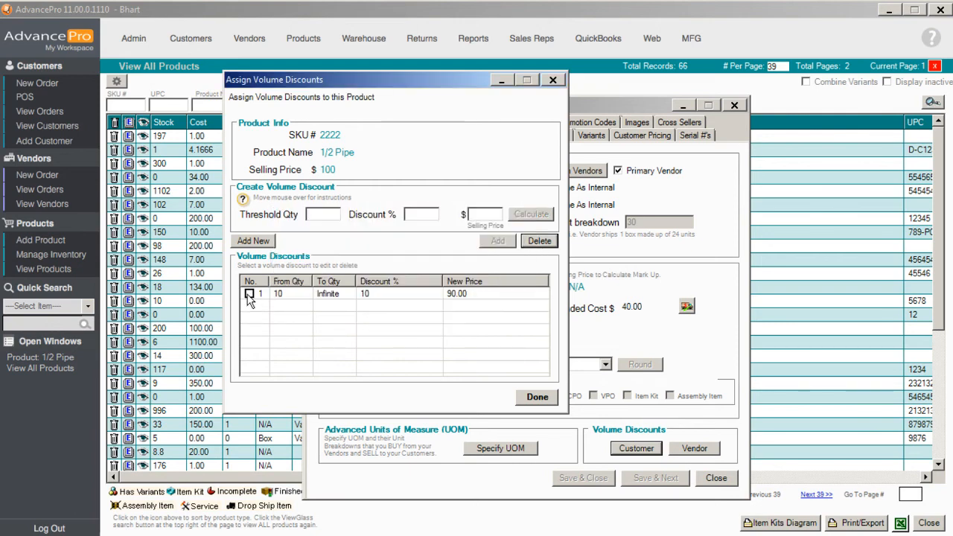
click(250, 293)
click(529, 242)
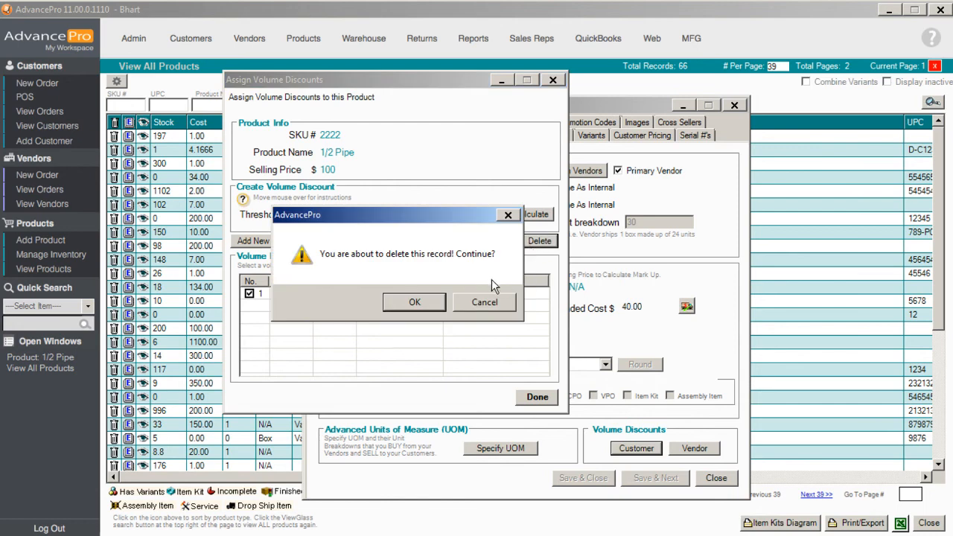
click(427, 301)
- Add a customer volume discount of 10% starting at a threshold quantity of 10
drag(409, 74, 793, 84)
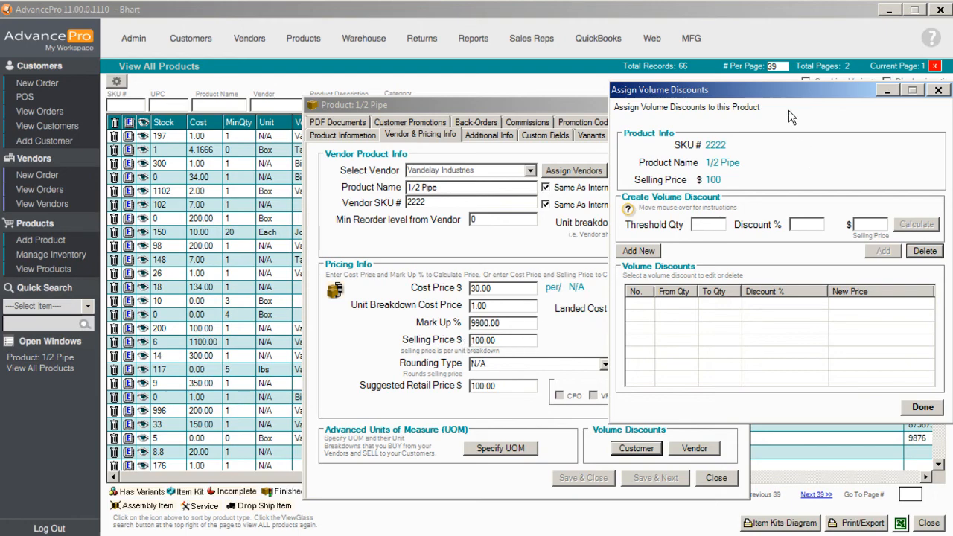
drag(793, 92, 528, 145)
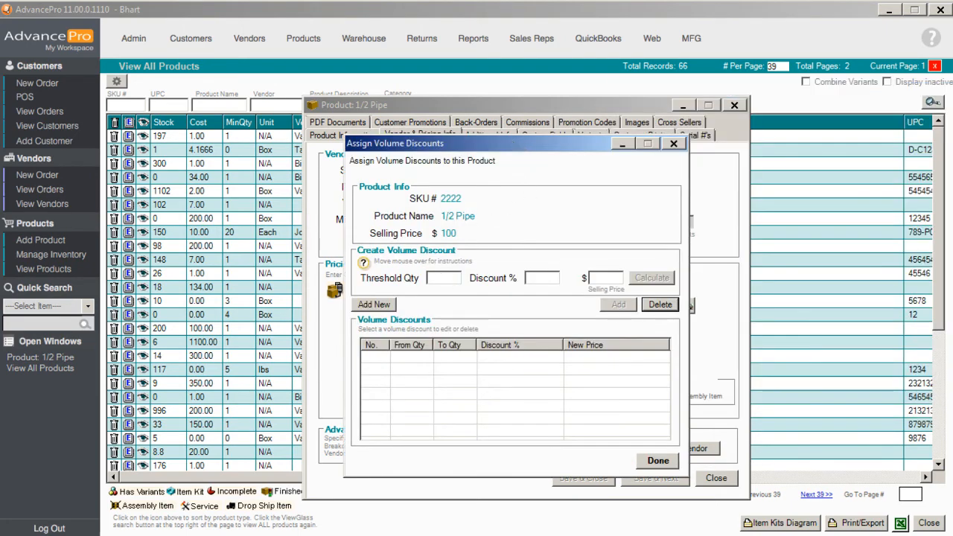
click(447, 277)
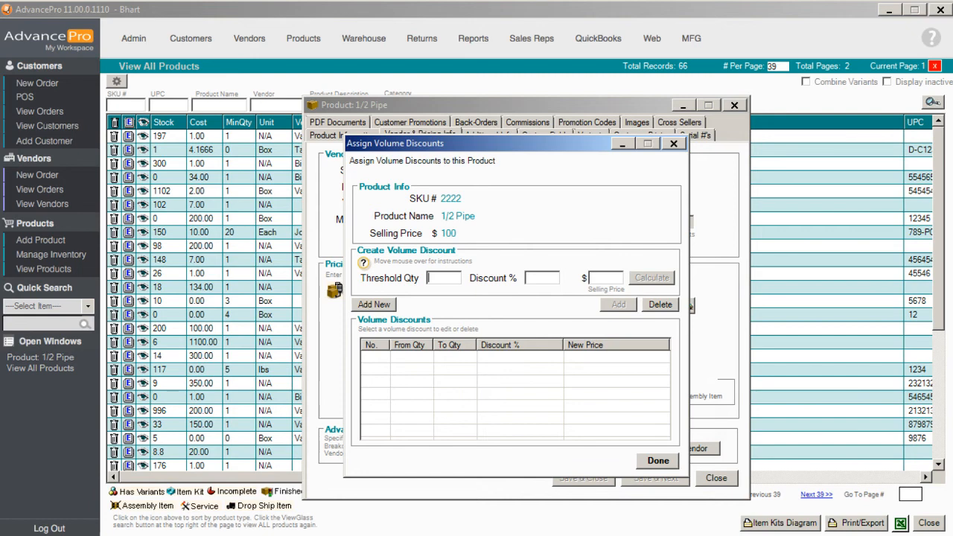
text(1010)
key(BackSpace)
text(8)
key(BackSpace)
text(0)
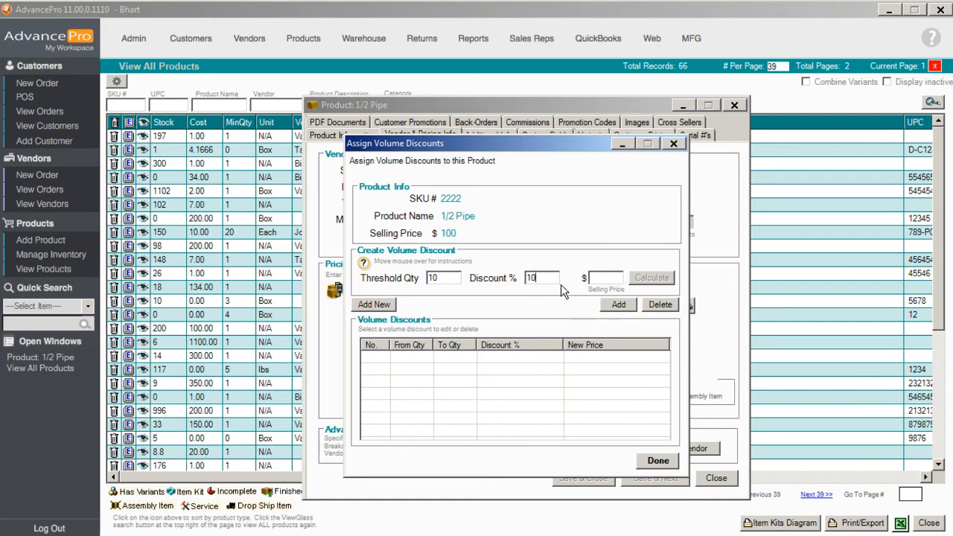
click(612, 305)
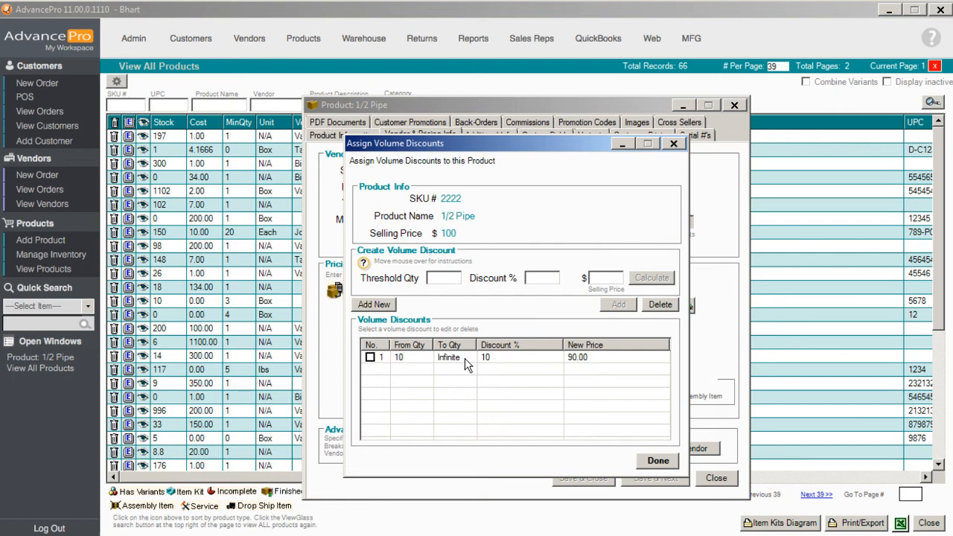
- Add a customer volume discount of 20% starting at a threshold quantity of 20
click(439, 275)
text(20)
click(542, 278)
text(20)
click(610, 301)
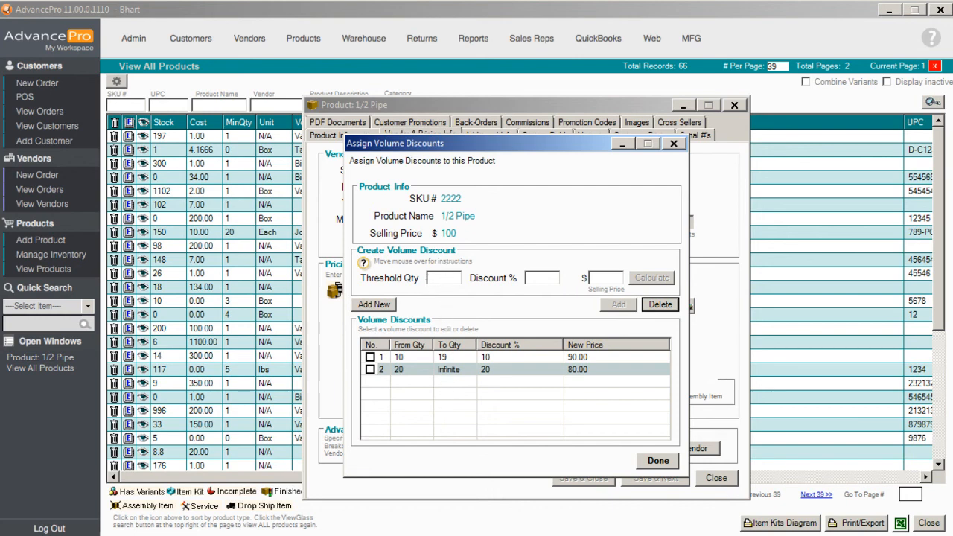
- Add a 12% customer volume discount at a threshold quantity of 15 and finish the discount setup
click(442, 278)
text(15)
click(550, 278)
text(15)
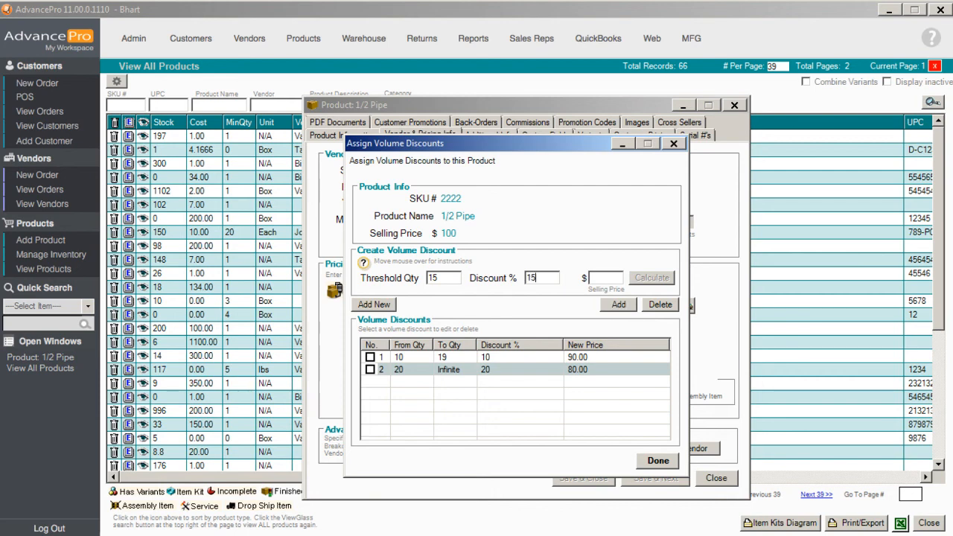
key(BackSpace)
text(2)
click(617, 305)
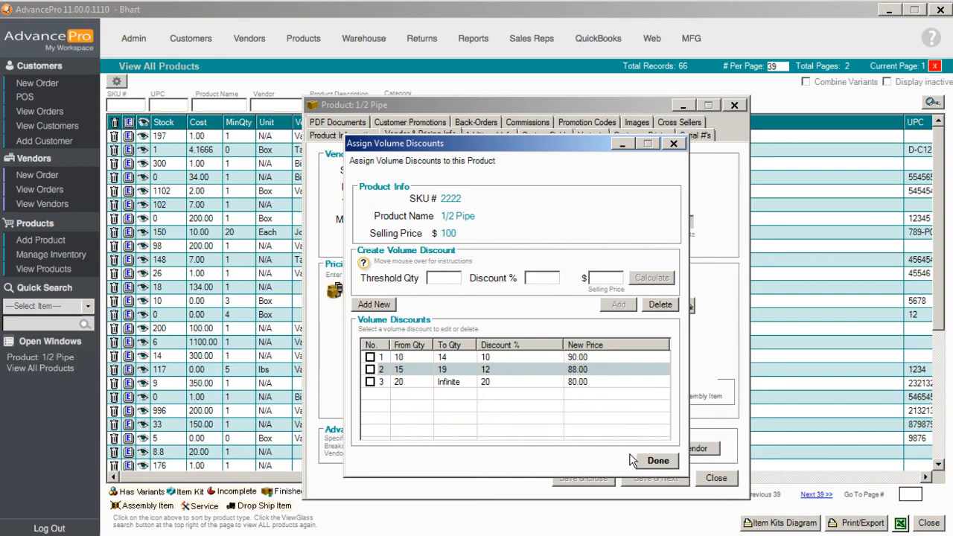
click(647, 460)
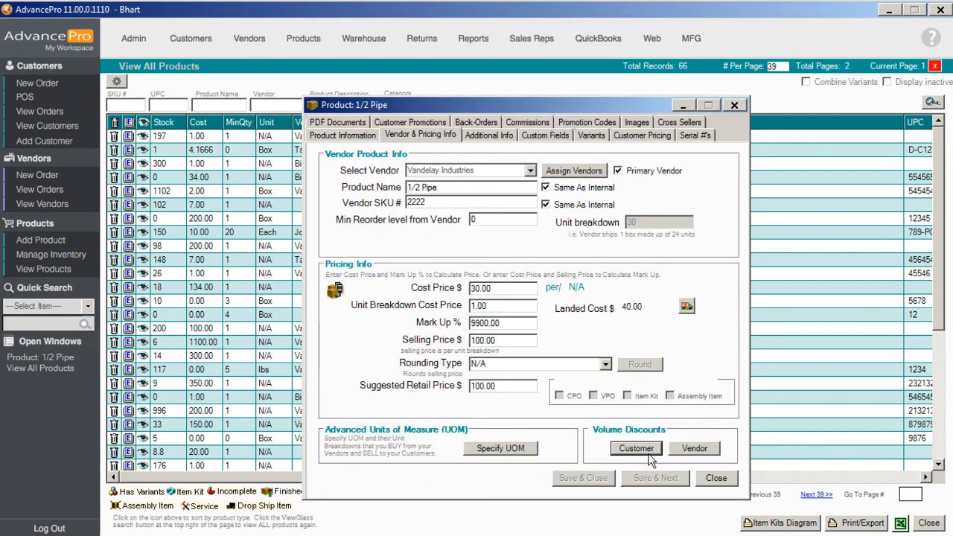
- Review the vendor volume discounts for Vandelay Industries, then close the product window
click(694, 448)
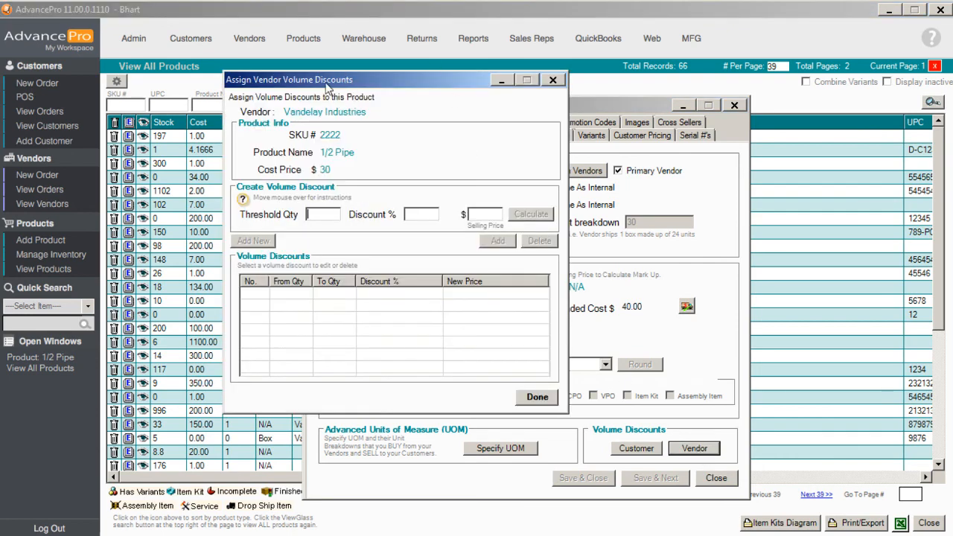
click(553, 80)
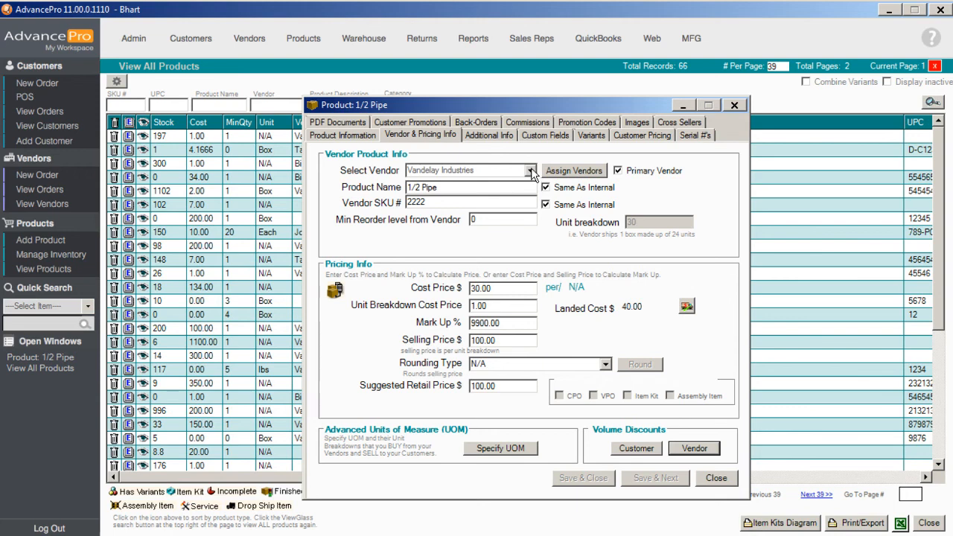
click(529, 170)
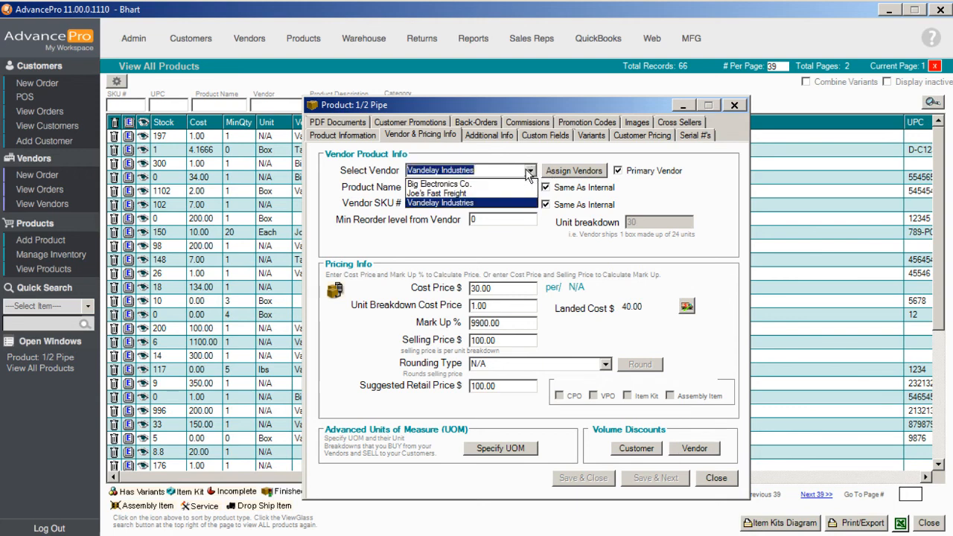
click(503, 202)
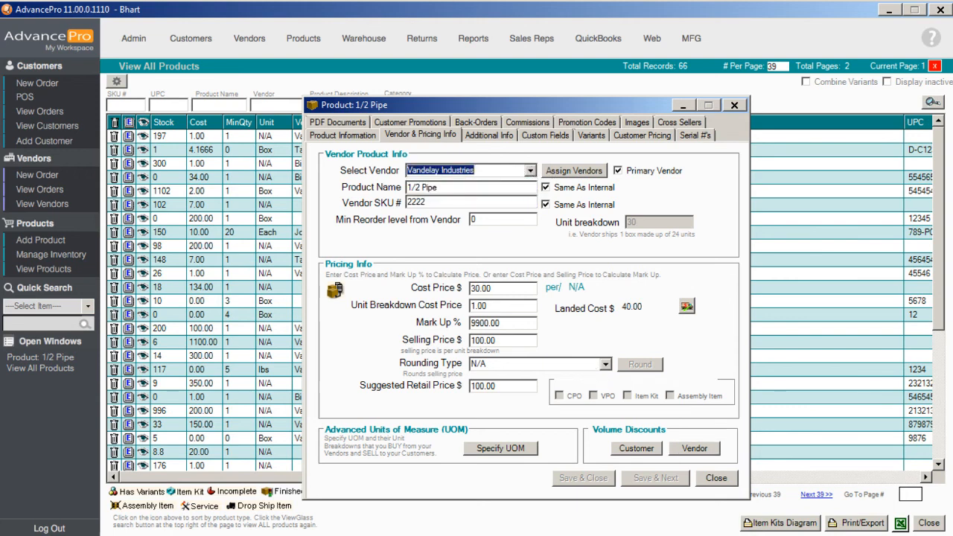
click(696, 450)
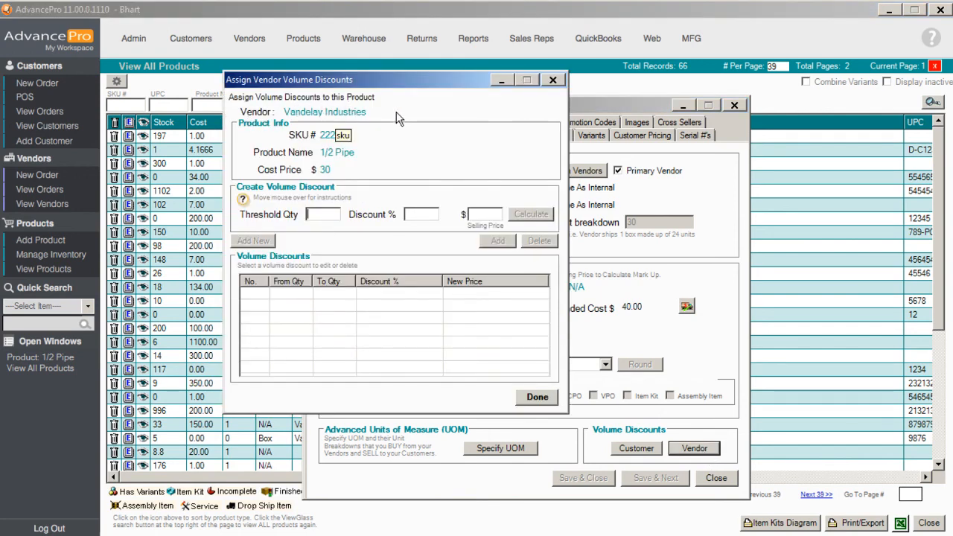
click(552, 80)
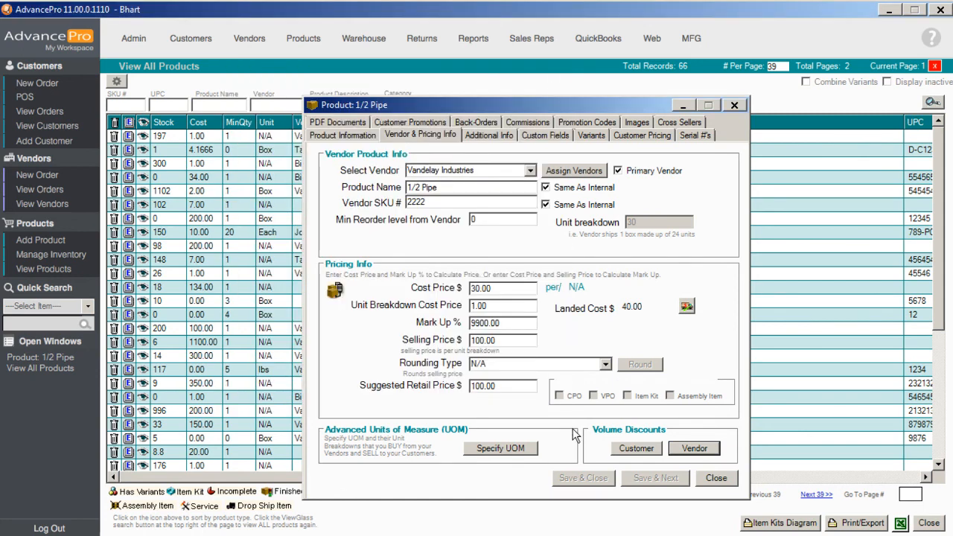
click(715, 478)
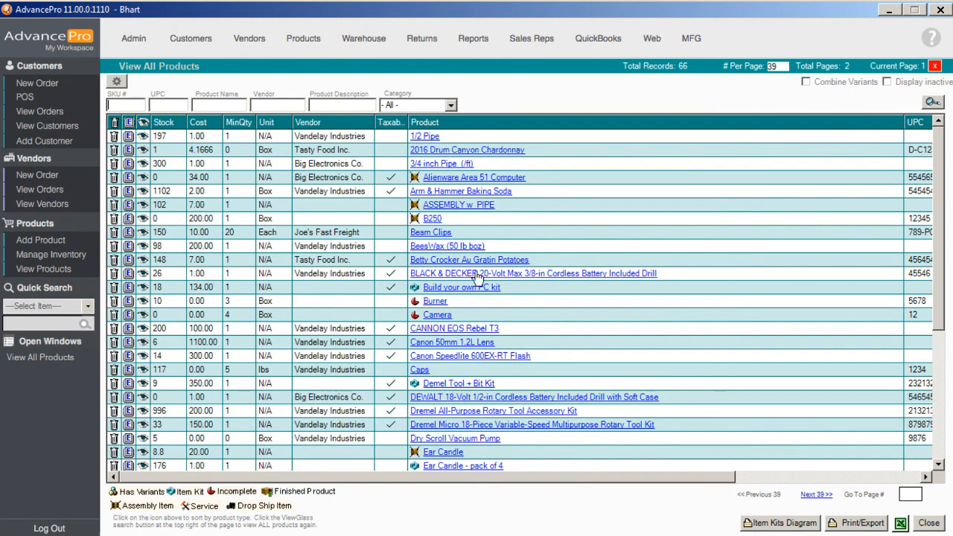
- Start a new customer order for Demo Customer1 and proceed to the order details
click(56, 87)
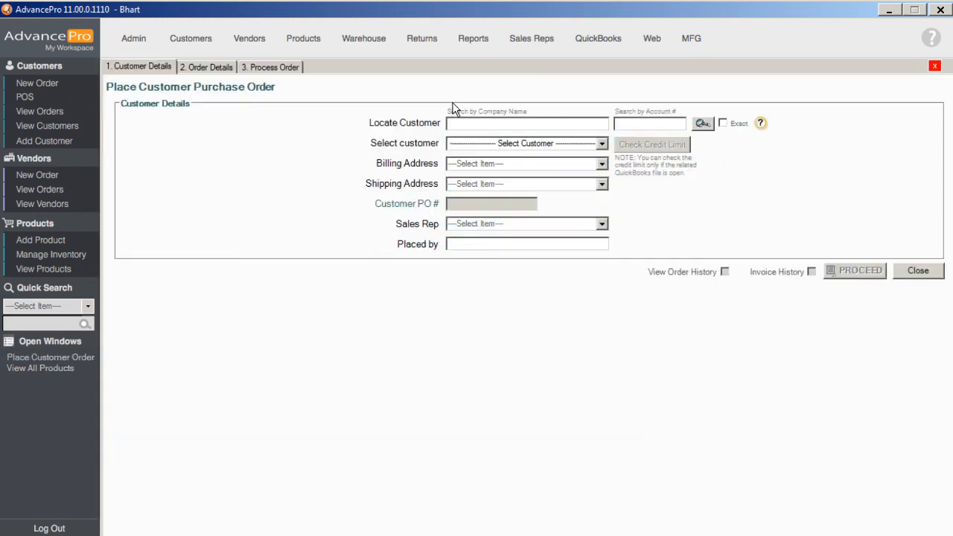
click(603, 143)
click(537, 175)
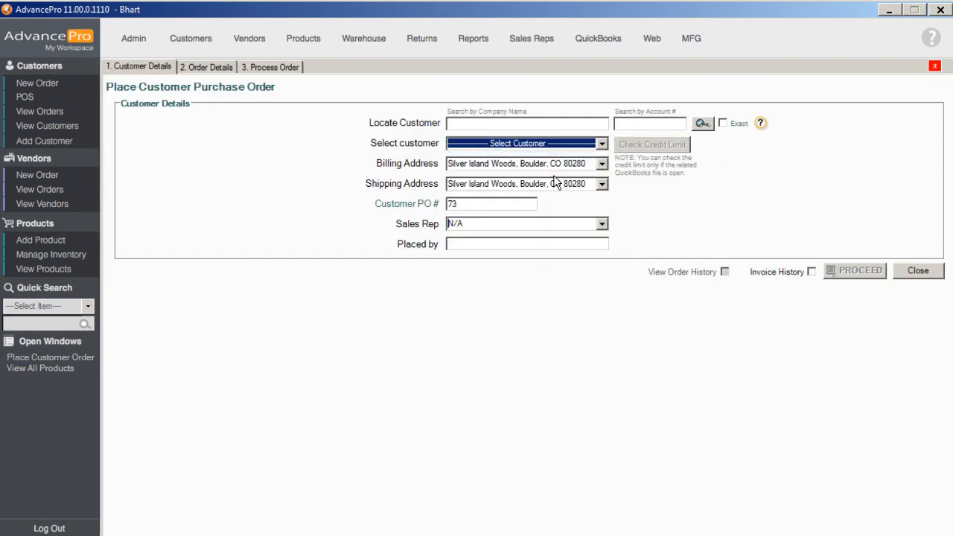
click(866, 272)
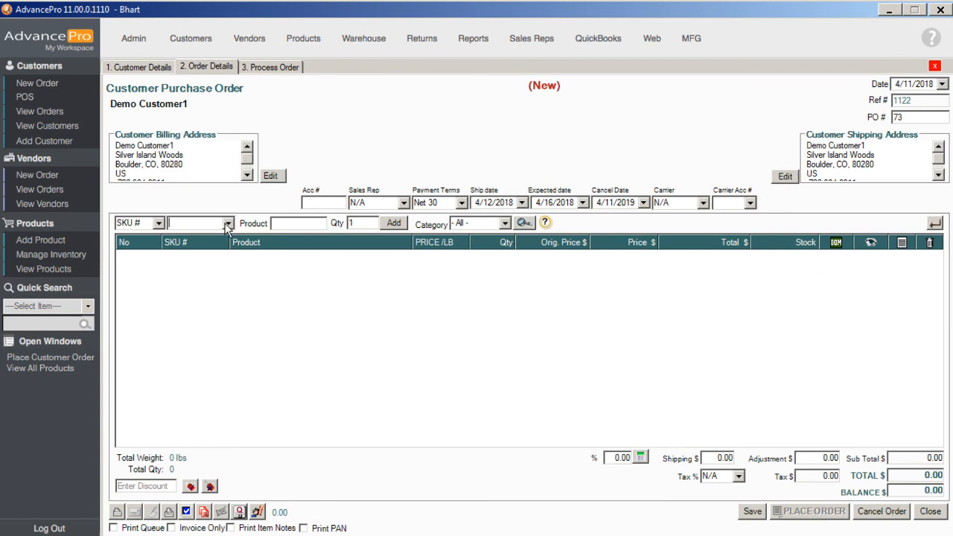
- Add the 1/2 Pipe product to the order through the product selector
click(528, 223)
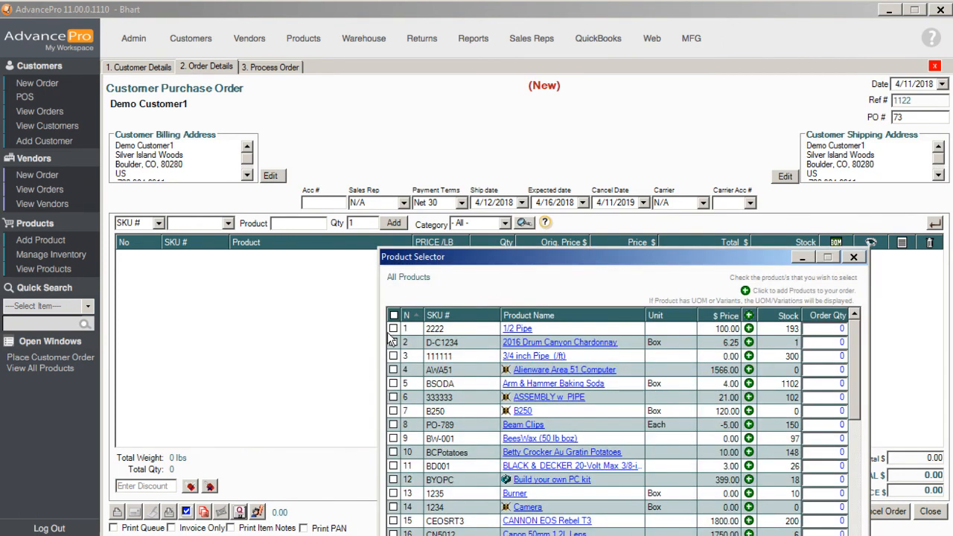
click(392, 328)
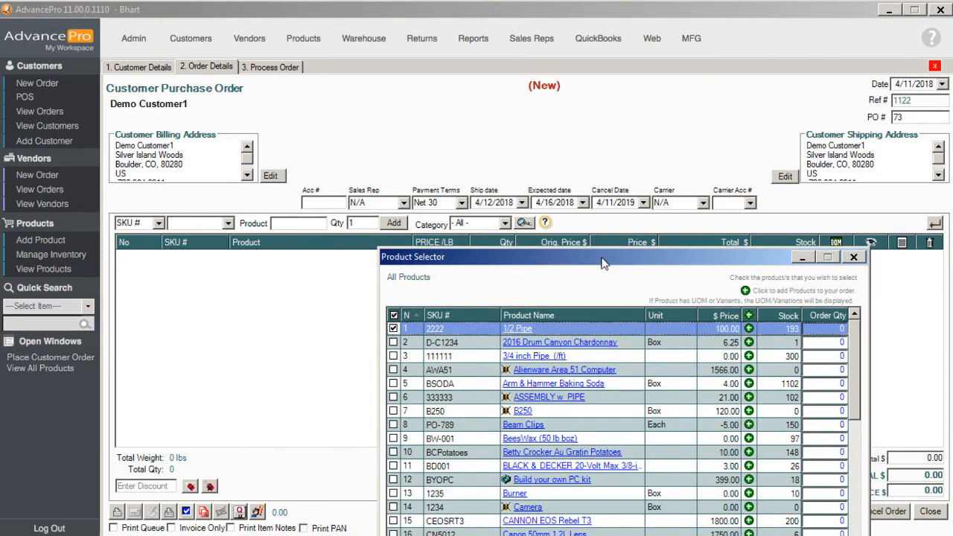
drag(603, 262, 501, 97)
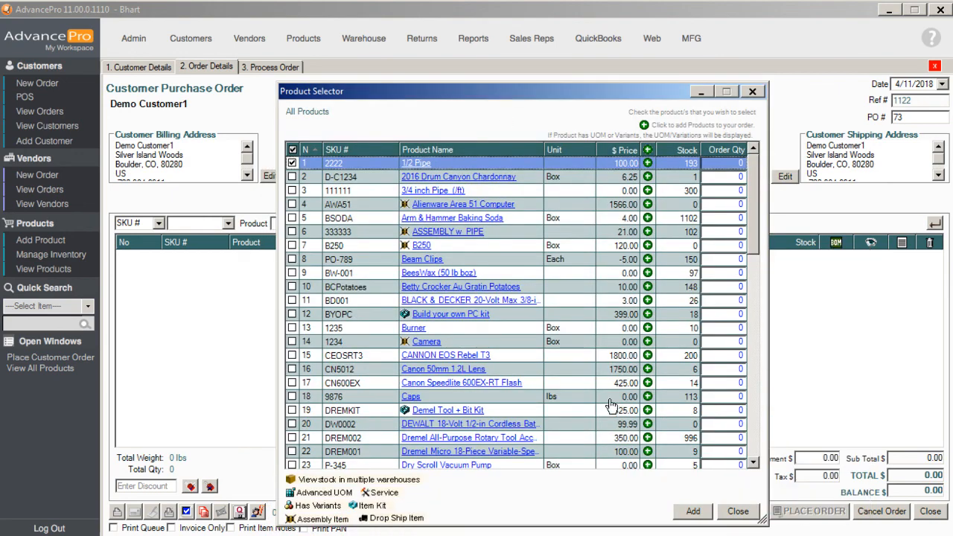
click(692, 511)
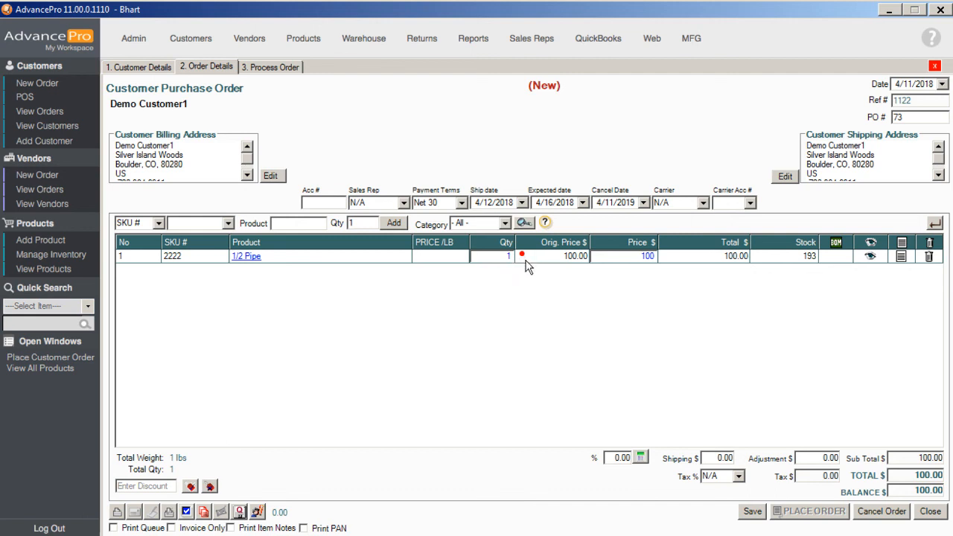
- Apply the 20-and-up volume tier at 80.00 to the 1/2 Pipe line, setting its quantity to 20
click(549, 257)
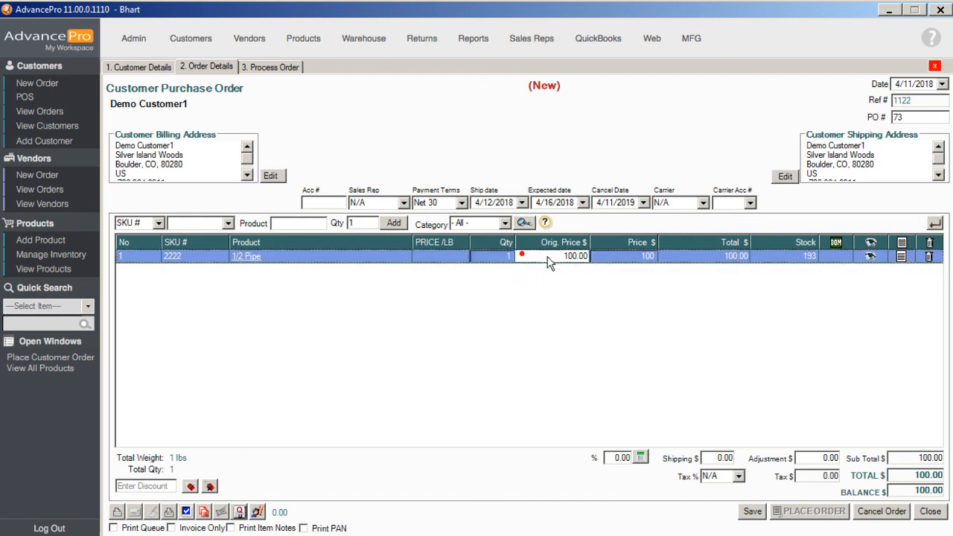
click(565, 255)
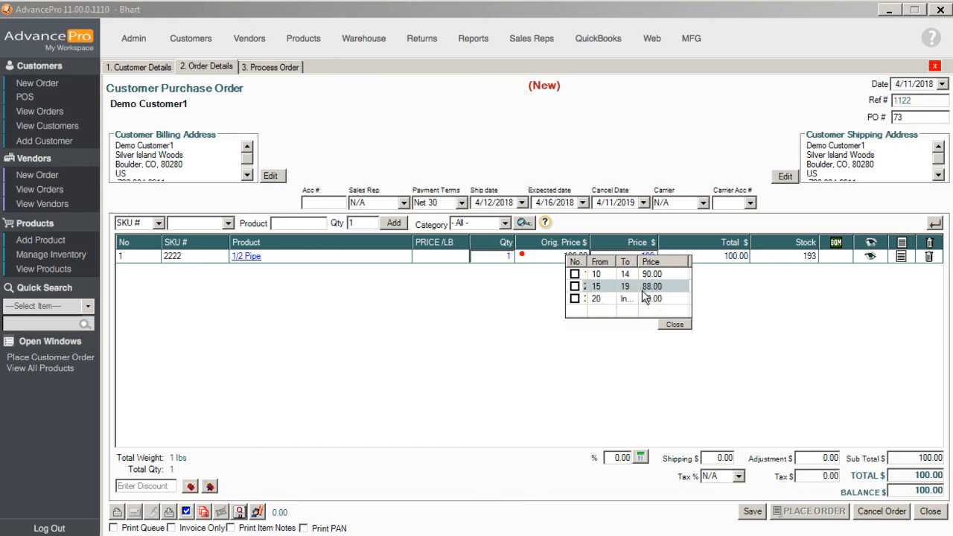
click(574, 298)
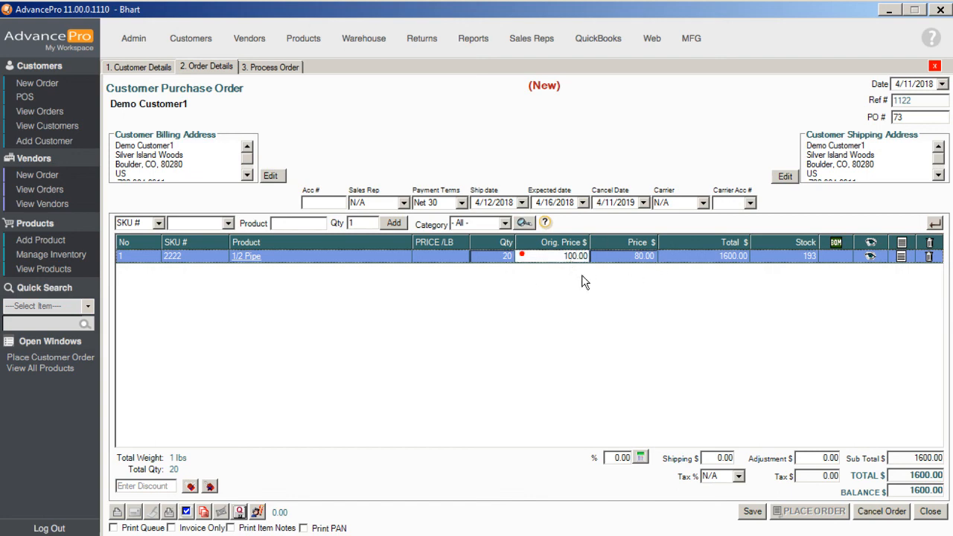
- Apply the 15 to 19 volume tier at 88.00 to the 1/2 Pipe line instead
click(558, 259)
click(562, 287)
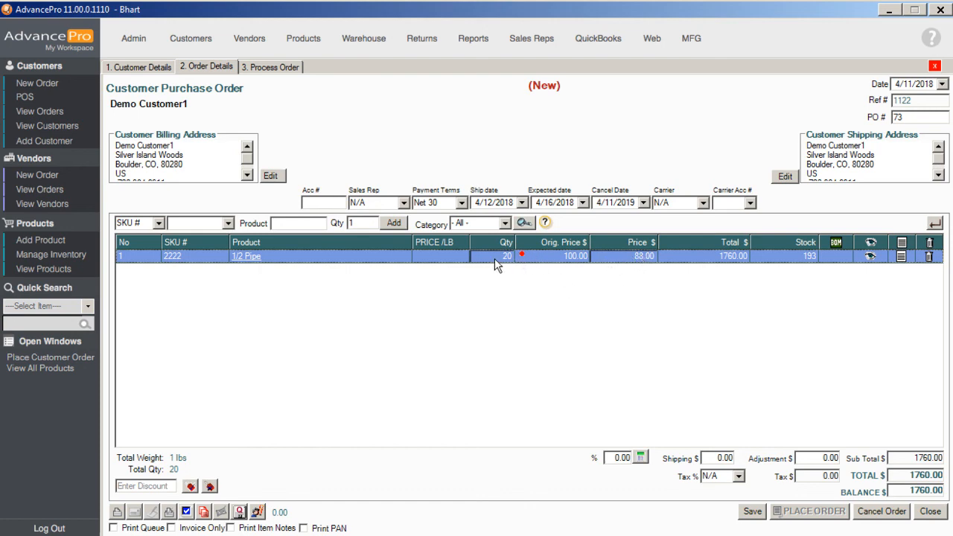
- Apply the 10 to 14 volume tier at 90.00 to the 1/2 Pipe line's price
click(619, 255)
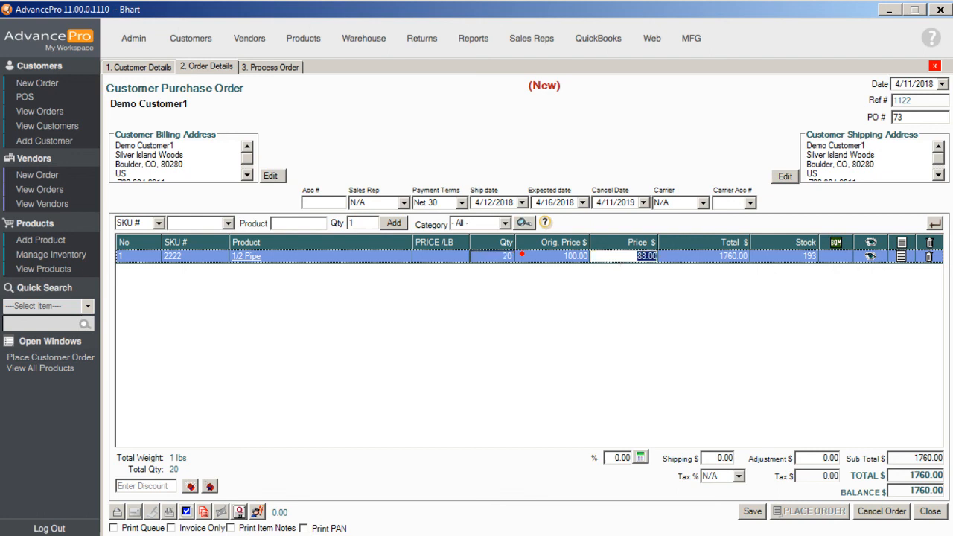
click(523, 256)
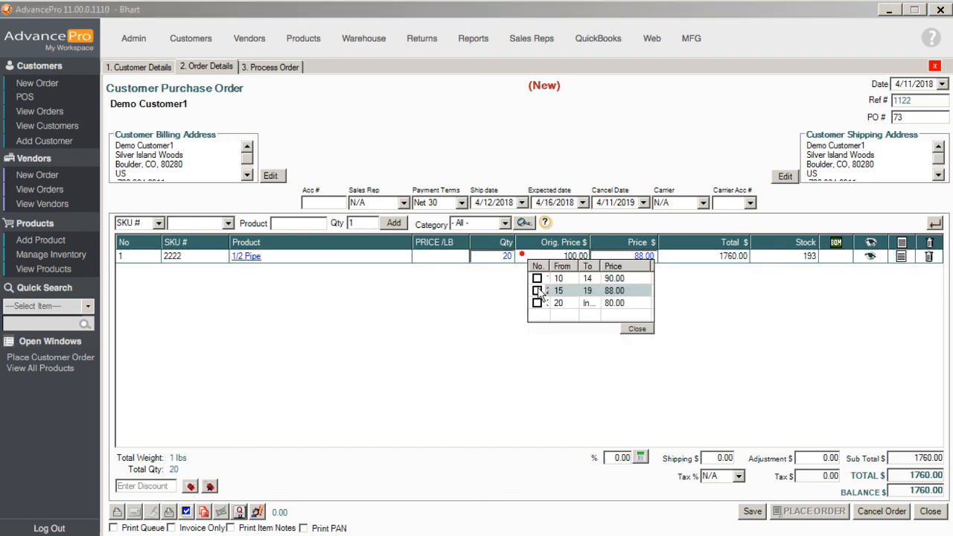
click(538, 279)
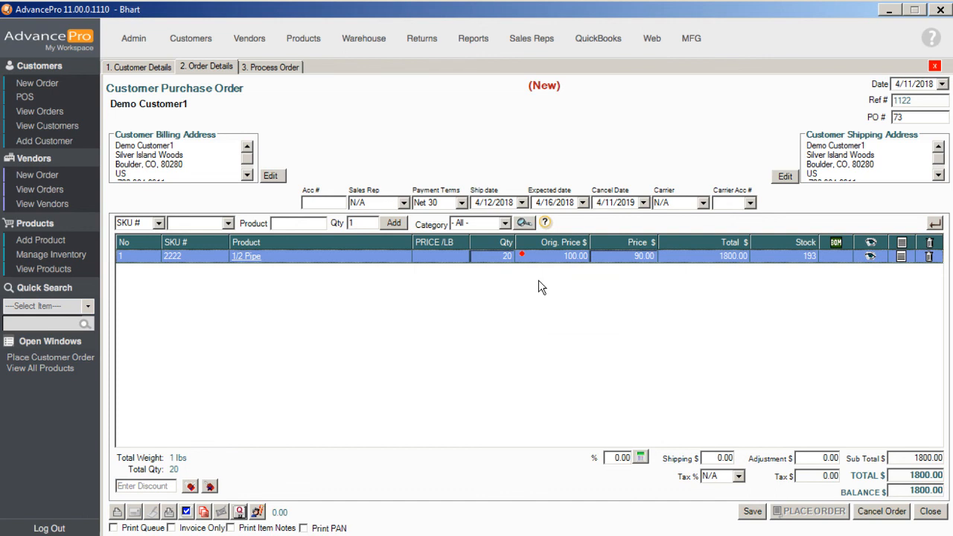
- Reopen the 1/2 Pipe line's volume discount tiers to review them, then close the list
click(485, 254)
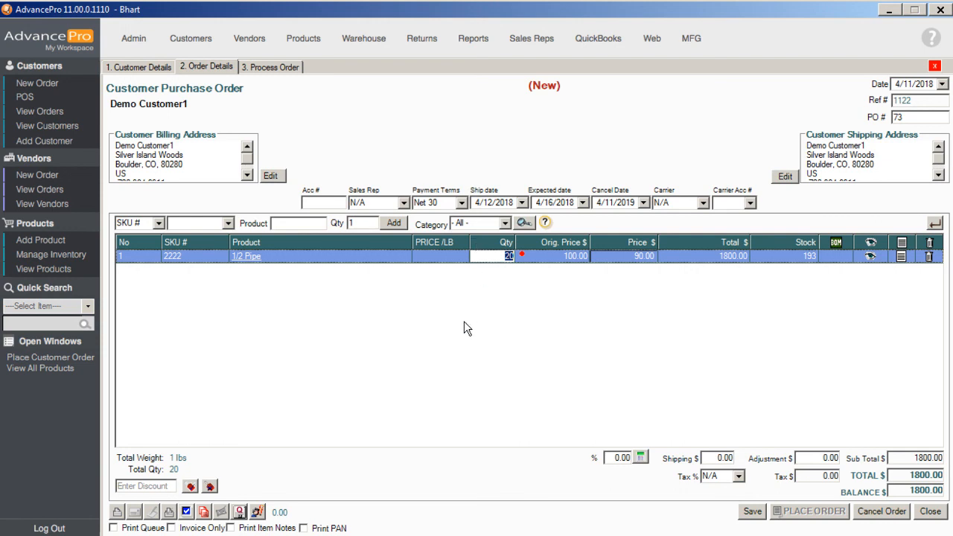
click(535, 260)
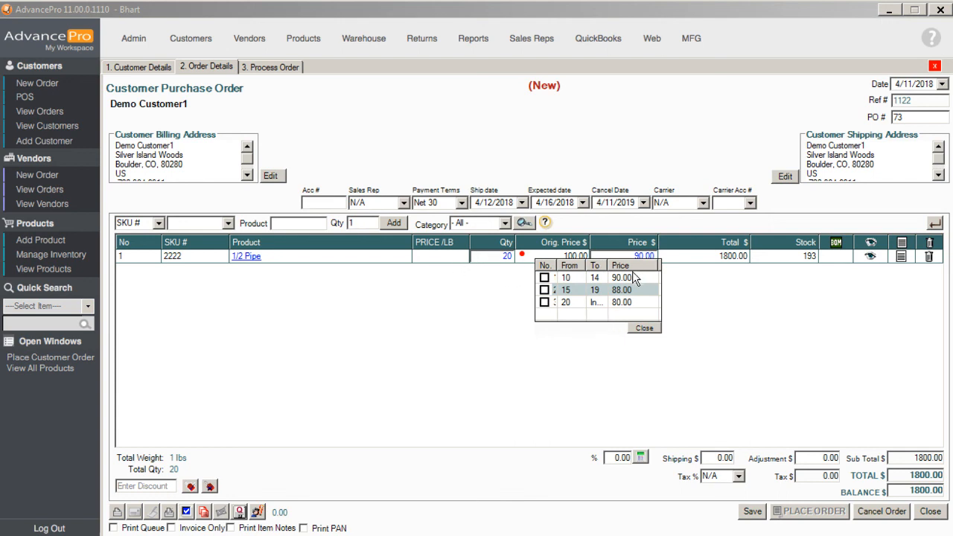
click(643, 328)
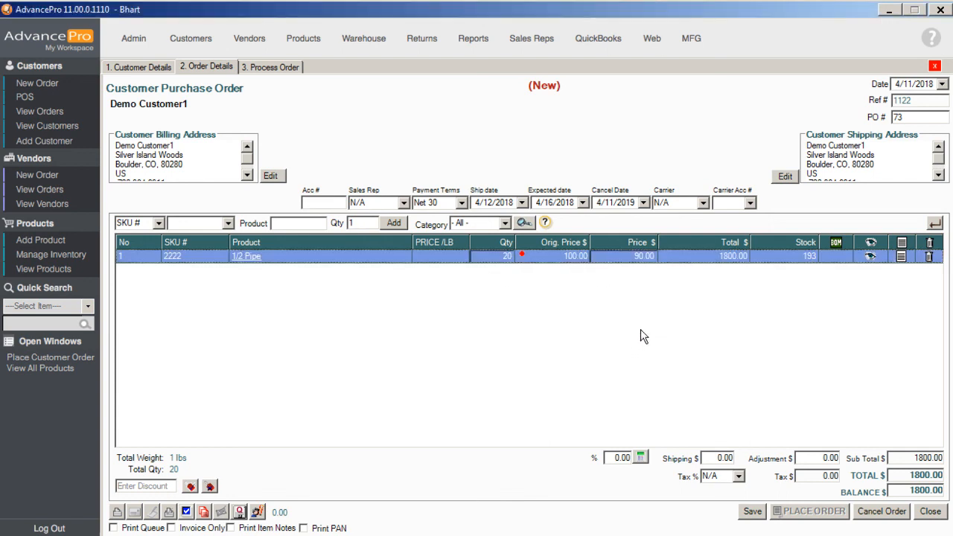